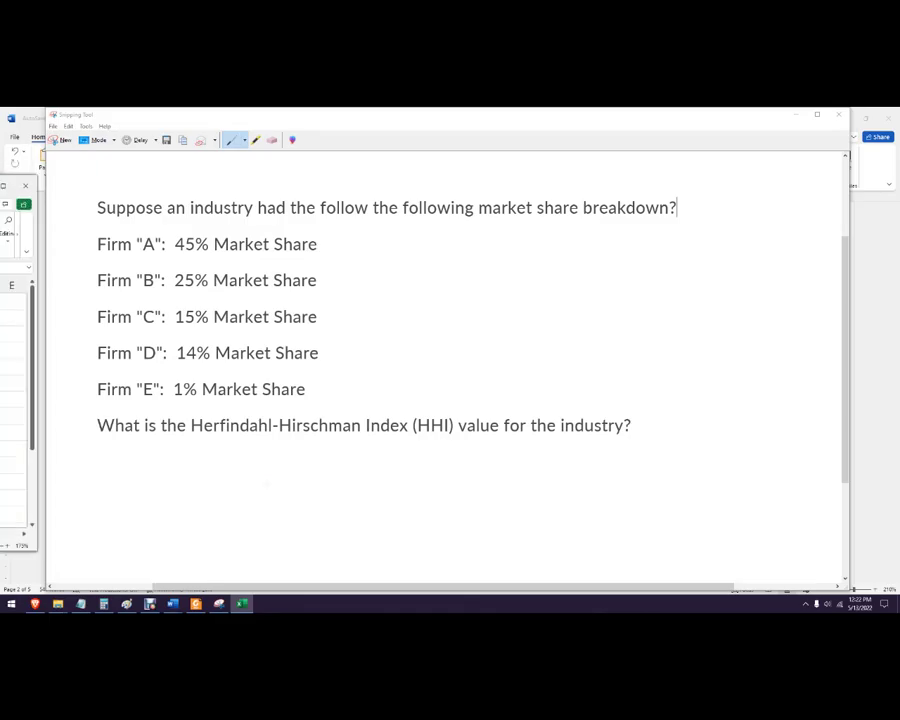
Move the spreadsheet aside and ink a squared mark beside each firm's share on the problem page.
left_click_drag(20, 194, 652, 236)
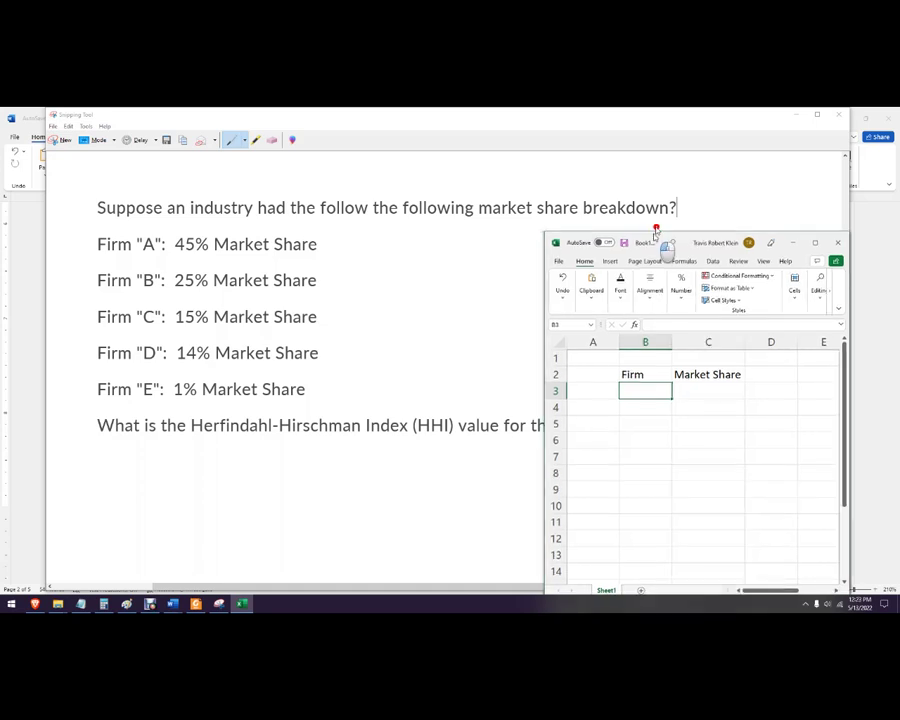
left_click_drag(656, 234, 690, 174)
left_click(429, 278)
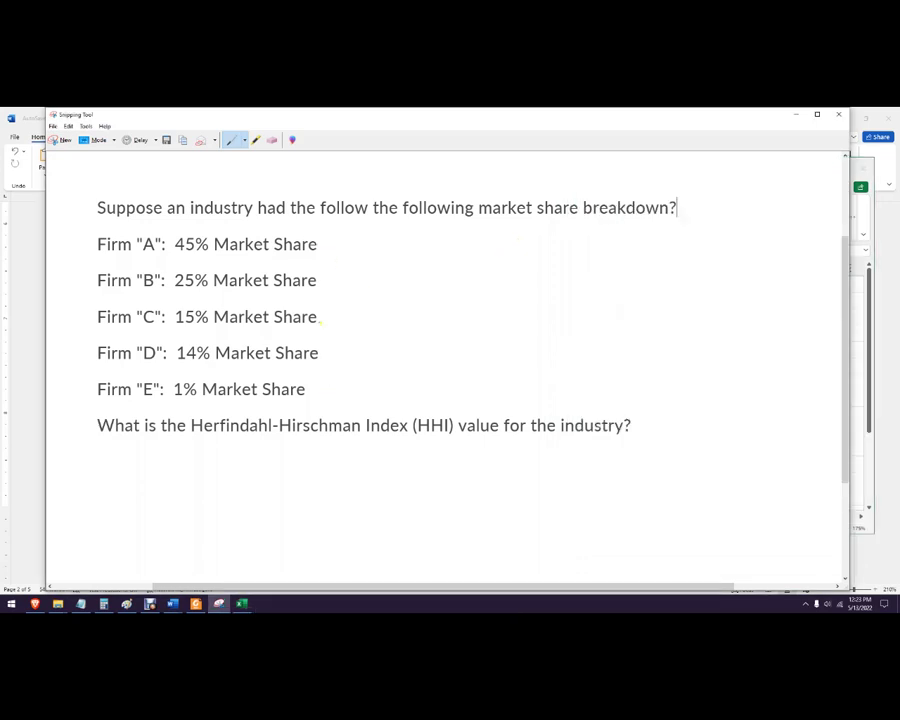
mouse_move(318, 235)
left_mouse_down()
mouse_move(326, 240)
mouse_move(328, 315)
left_mouse_up()
mouse_move(205, 227)
left_mouse_down()
mouse_move(212, 341)
mouse_move(198, 381)
left_mouse_up()
Handwrite 100 % with 10,000 below it beside the problem.
mouse_move(638, 233)
left_mouse_down()
mouse_move(638, 256)
mouse_move(659, 240)
left_mouse_up()
left_click_drag(668, 238, 713, 252)
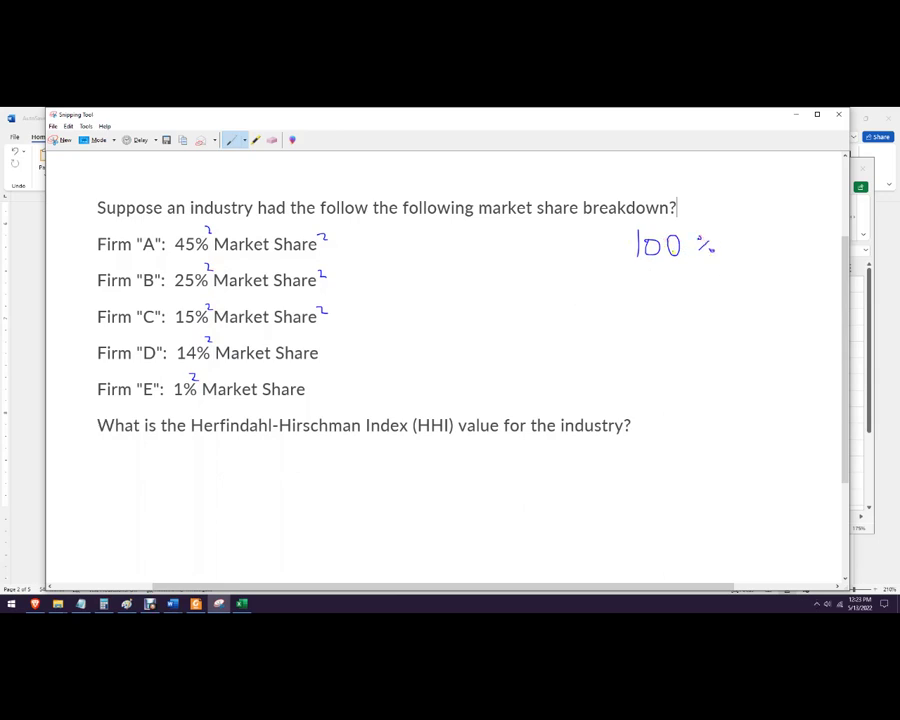
mouse_move(652, 287)
left_mouse_down()
mouse_move(652, 300)
mouse_move(672, 296)
mouse_move(664, 289)
mouse_move(674, 305)
mouse_move(685, 289)
mouse_move(715, 289)
left_mouse_up()
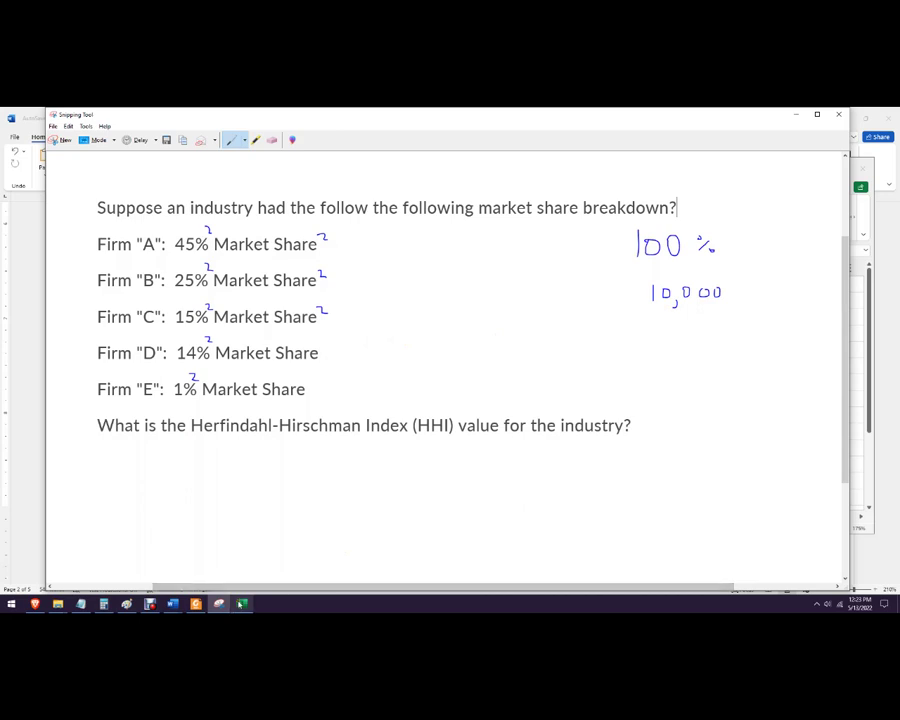
left_click(242, 604)
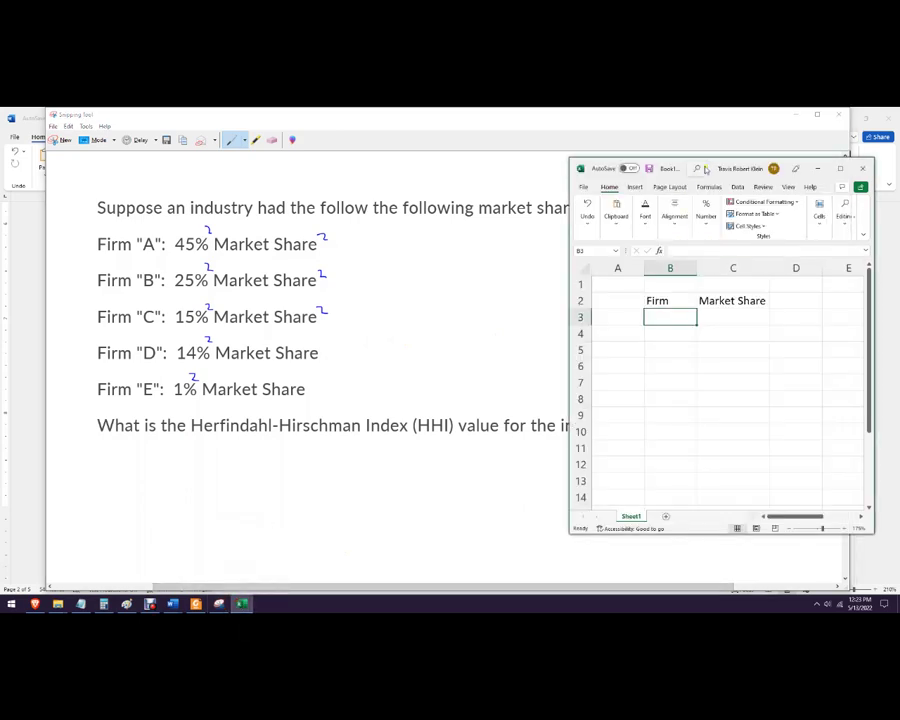
Enter firms A, B, C, D and E down the Firm column.
left_click_drag(721, 176, 714, 153)
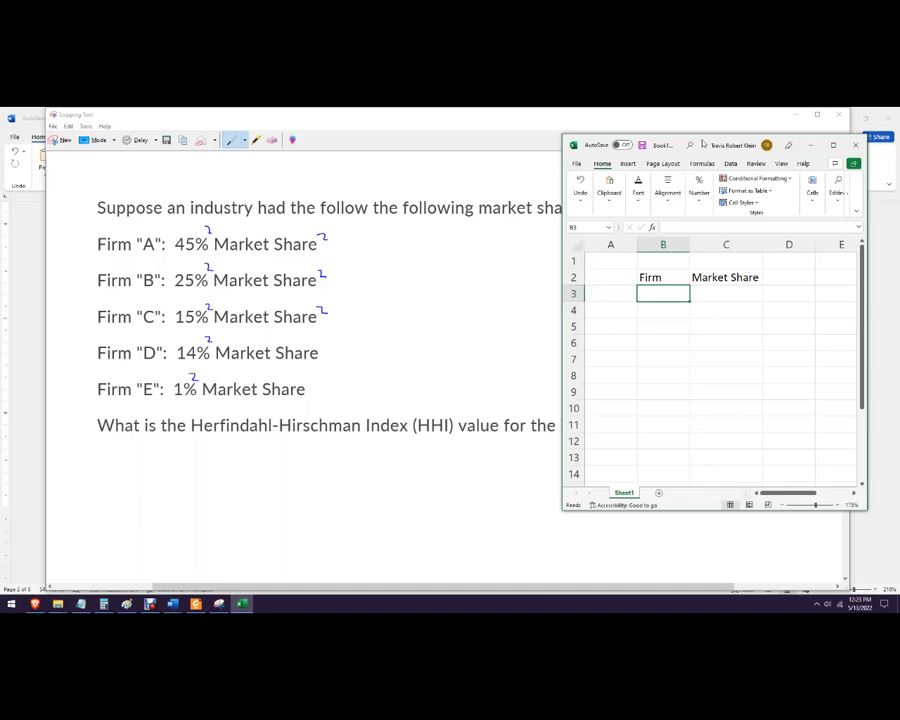
type("A")
key("Return")
type("B")
key("Return")
type("C")
key("Return")
type("D")
key("Return")
type("E")
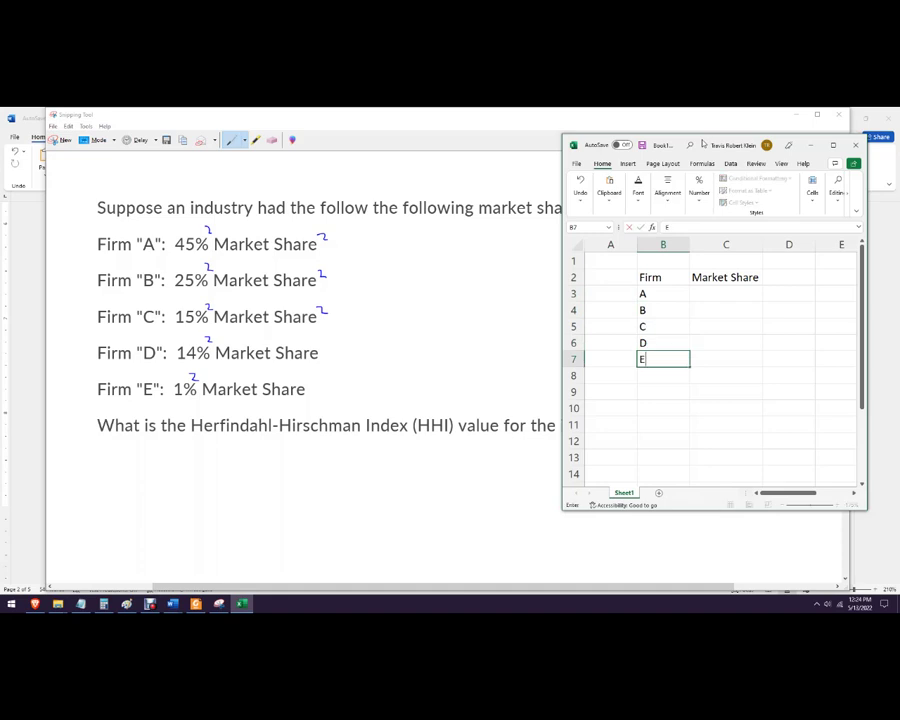
key("Up")
key("Right")
Enter market shares 45, 25, 15, 14 and 1 in C3:C7, then narrow column A.
left_click(723, 291)
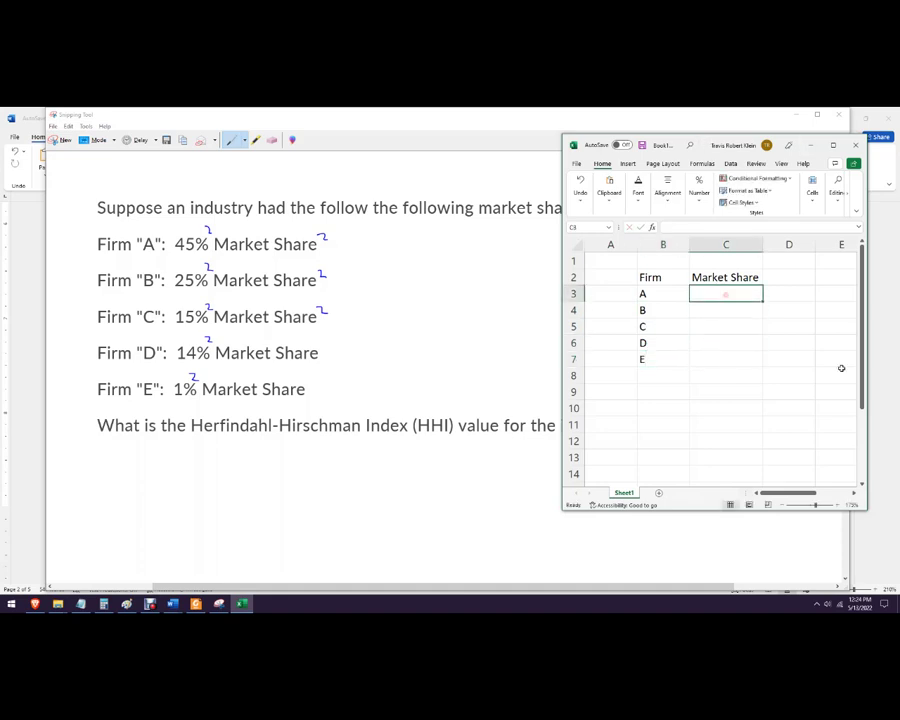
type("45")
key("Return")
type("25")
key("Return")
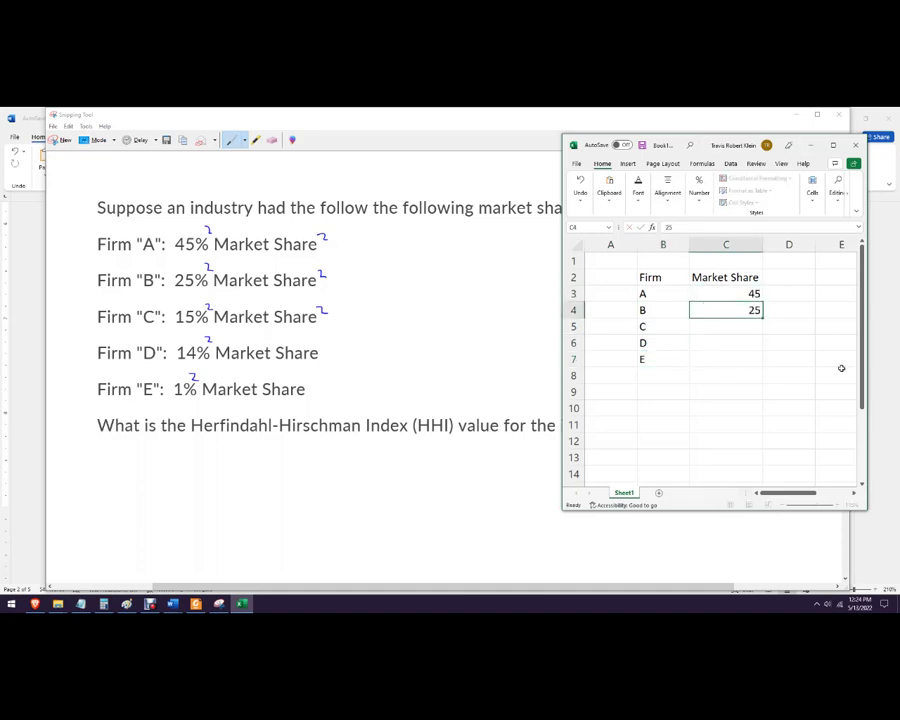
type("14")
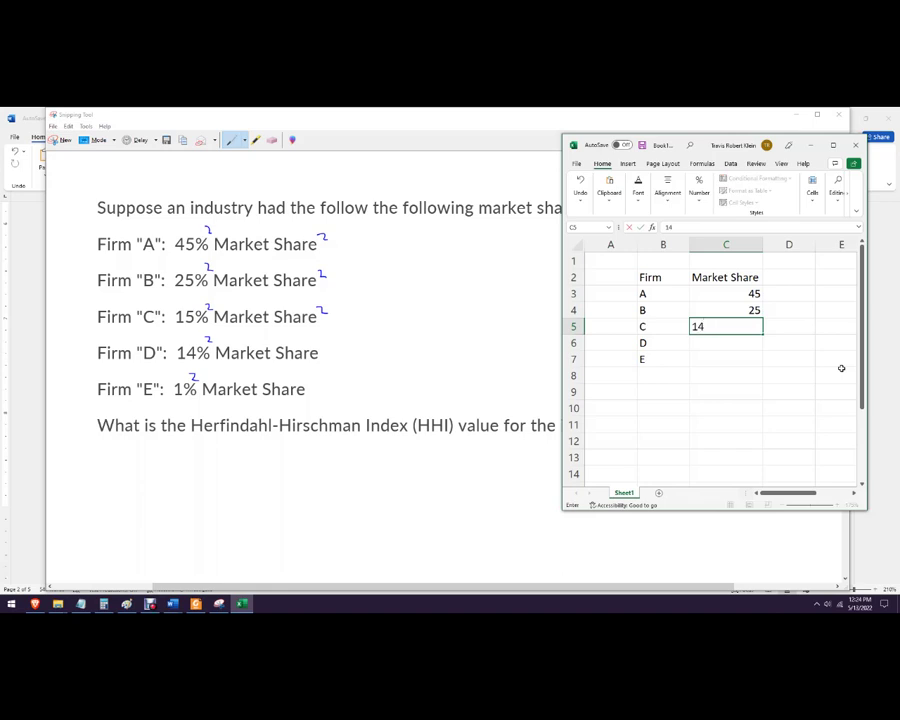
key("BackSpace")
type("5")
key("Return")
type("14")
key("Return")
type("1")
key("Return")
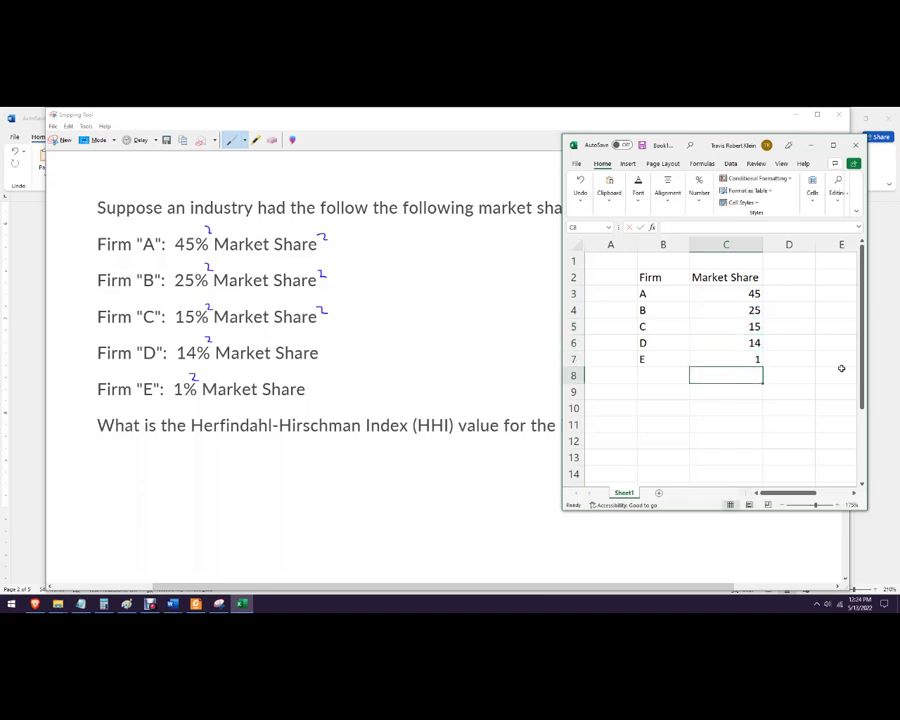
left_click(817, 345)
left_click_drag(639, 245, 605, 249)
Add the heading Sq in cell D2.
left_click(757, 276)
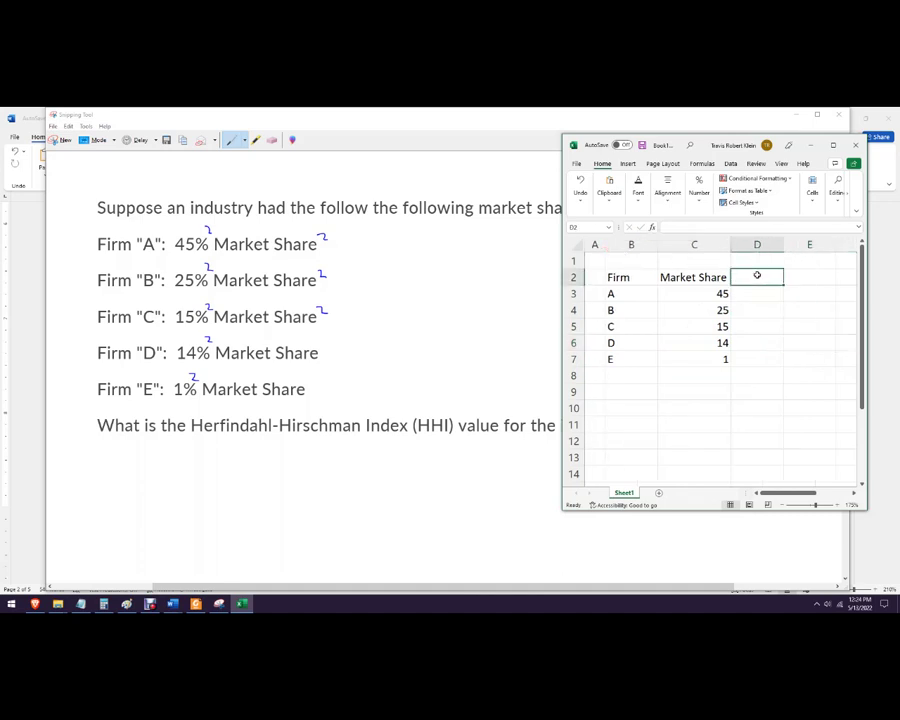
type("Sq")
key("BackSpace")
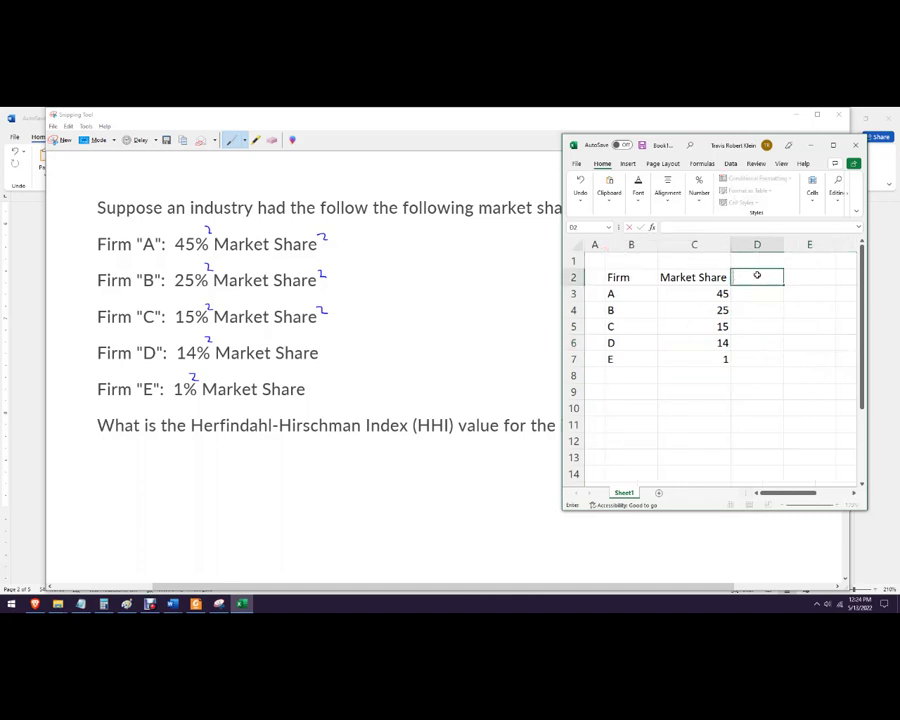
type("q")
key("Return")
Enter =C3^2 in D3 to square firm A's share, giving 2025.
type("=")
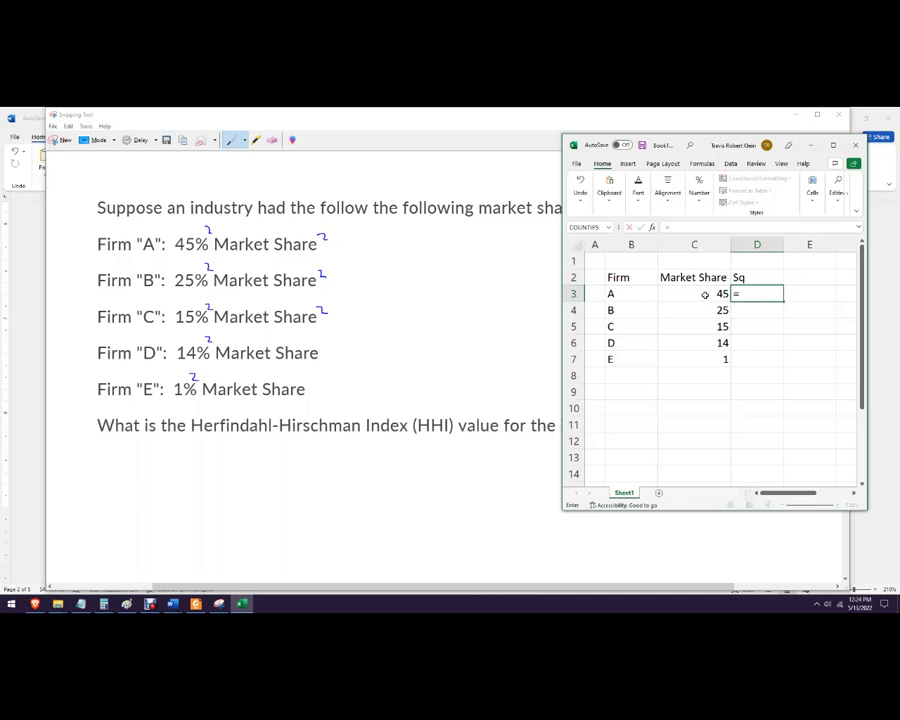
left_click(705, 294)
type("*")
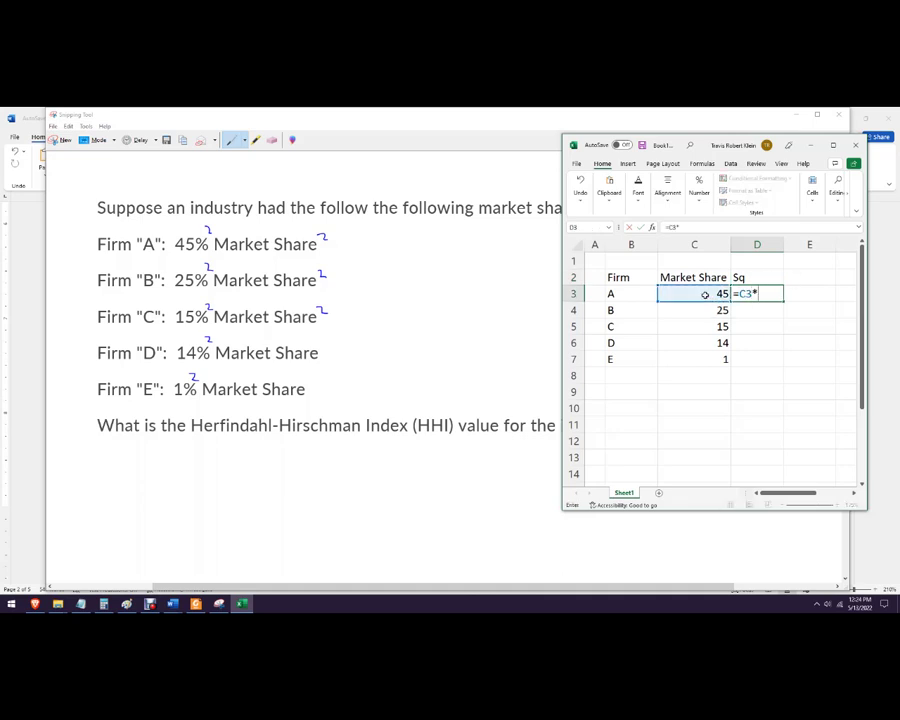
left_click(705, 294)
key("BackSpace")
key("BackSpace")
key("BackSpace")
type("^2")
key("Return")
Fill the squaring formula down to D7, giving 625, 225, 196 and 1.
left_click(759, 293)
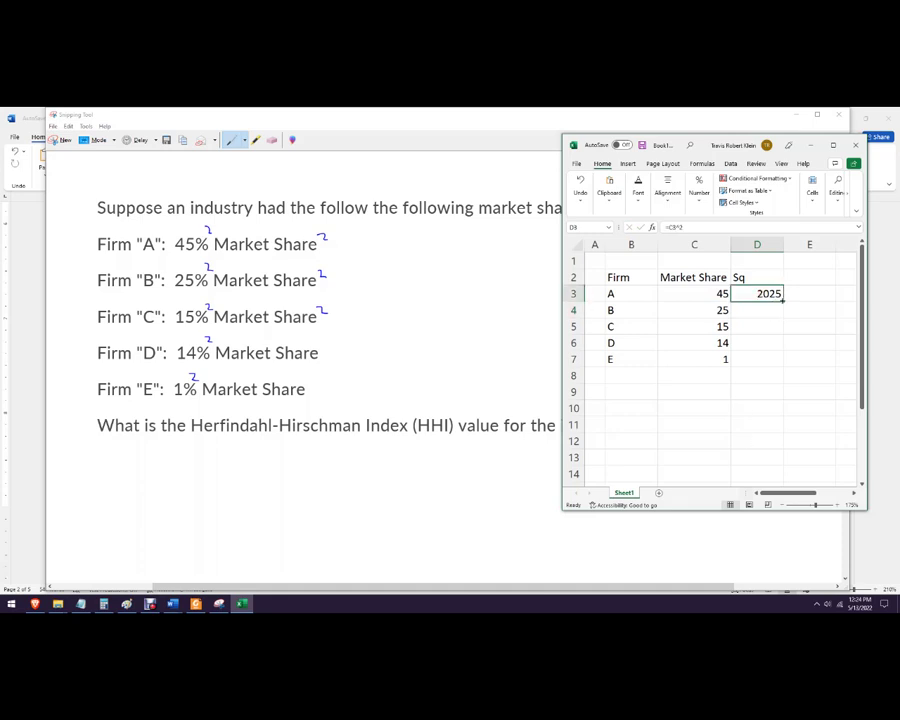
left_click_drag(784, 301, 755, 356)
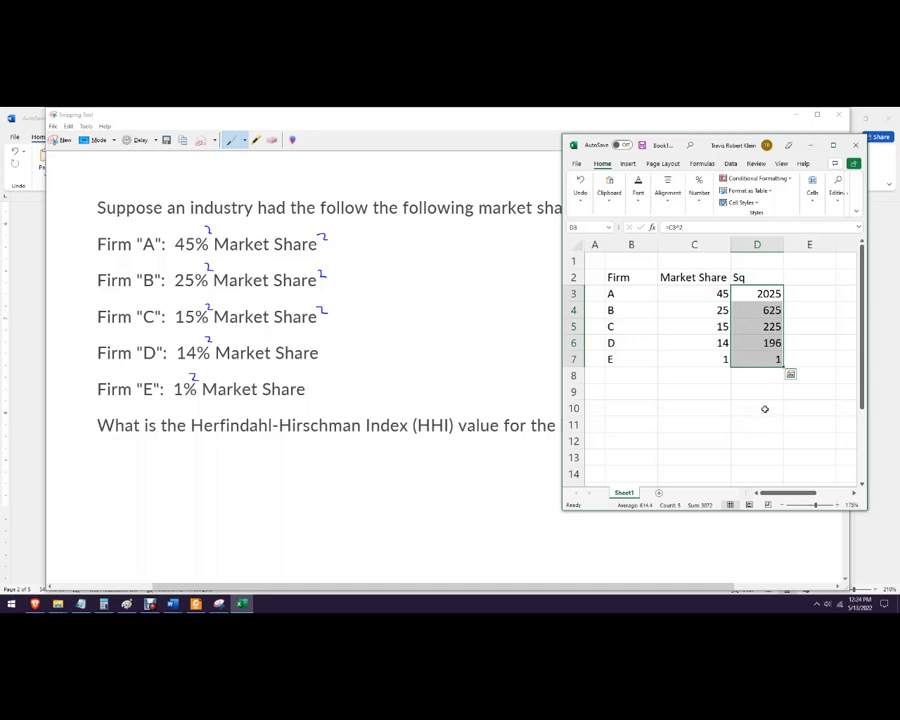
key("ctrl+z")
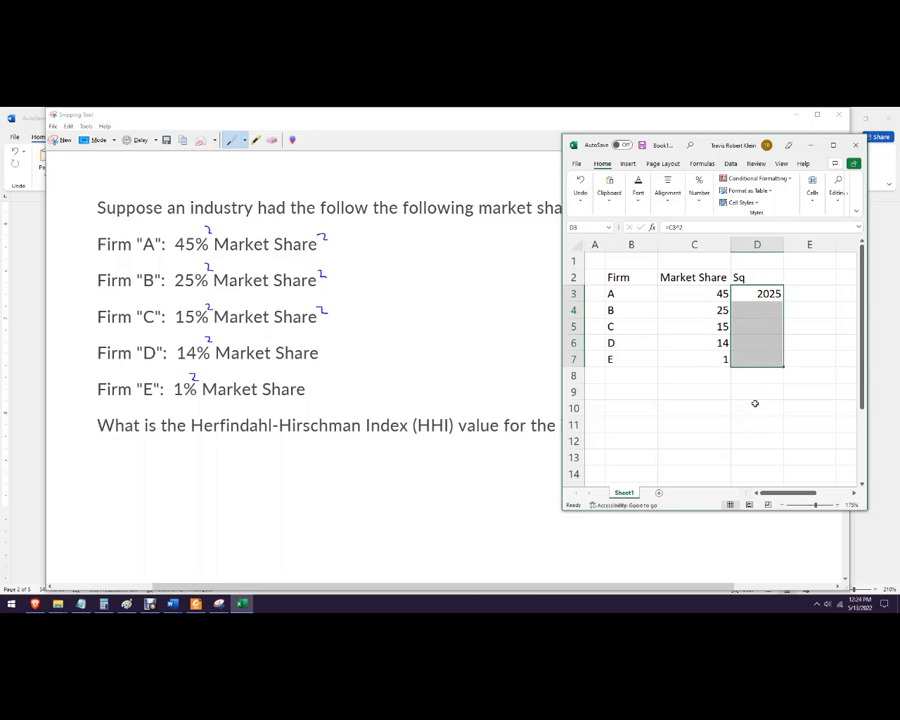
left_click(781, 300)
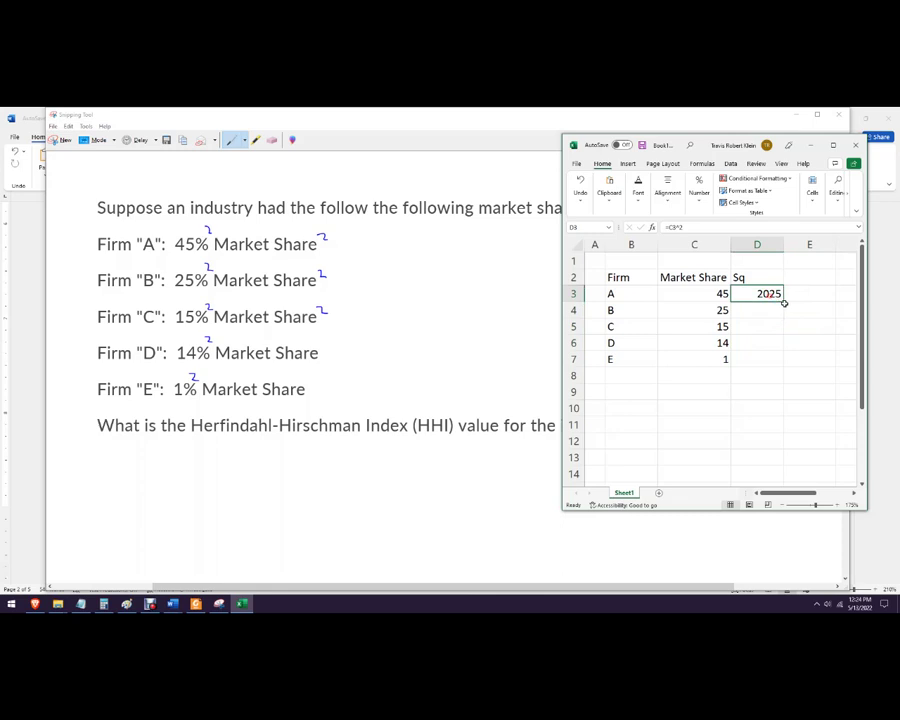
left_click_drag(785, 300, 790, 370)
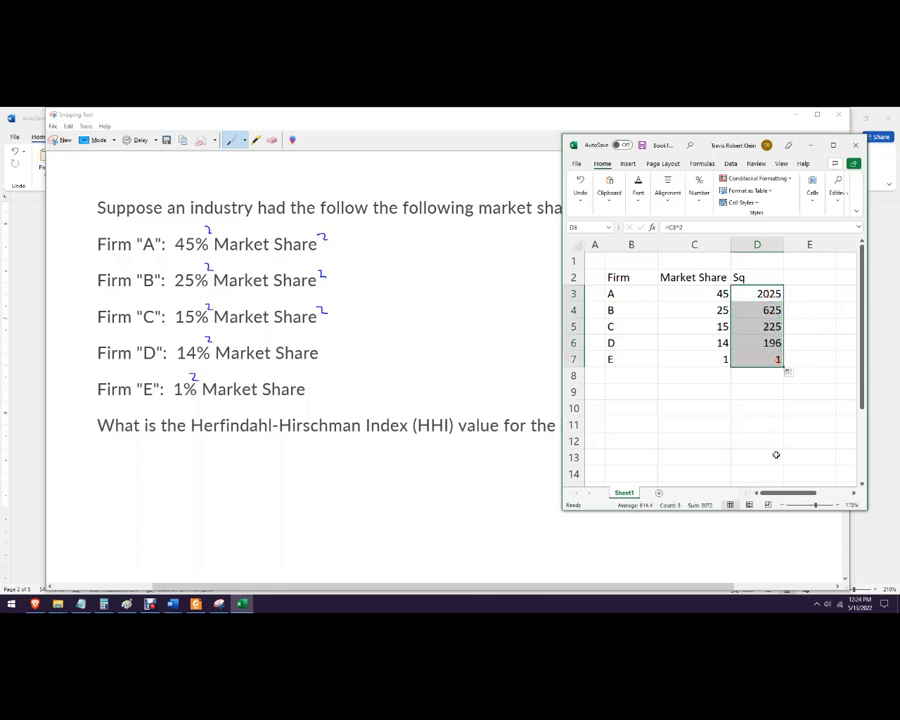
left_click(759, 422)
left_click_drag(755, 281, 625, 279)
Try vertical centring on the column headings, then restore bottom alignment.
left_click(668, 188)
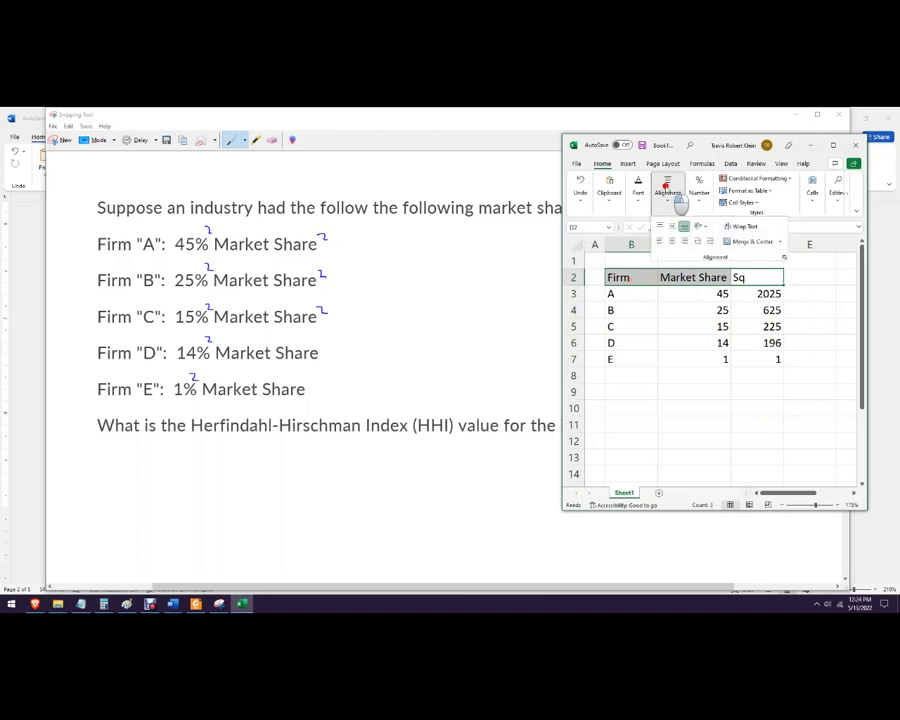
left_click(670, 230)
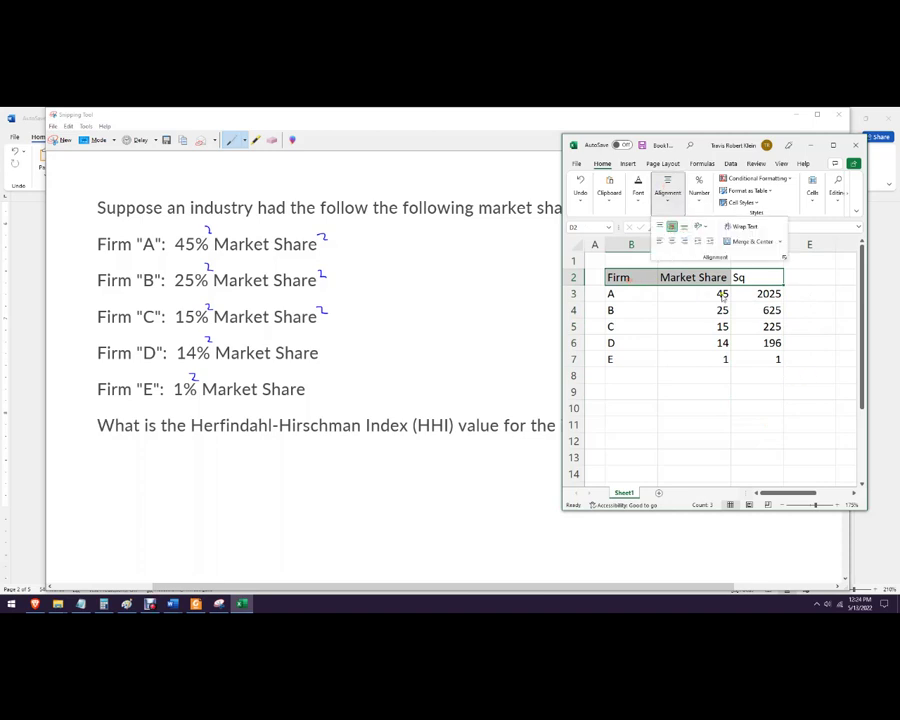
left_click(684, 226)
left_click(737, 408)
Type the label HHI in cell C9.
left_click(740, 390)
left_click(717, 388)
type("HHI")
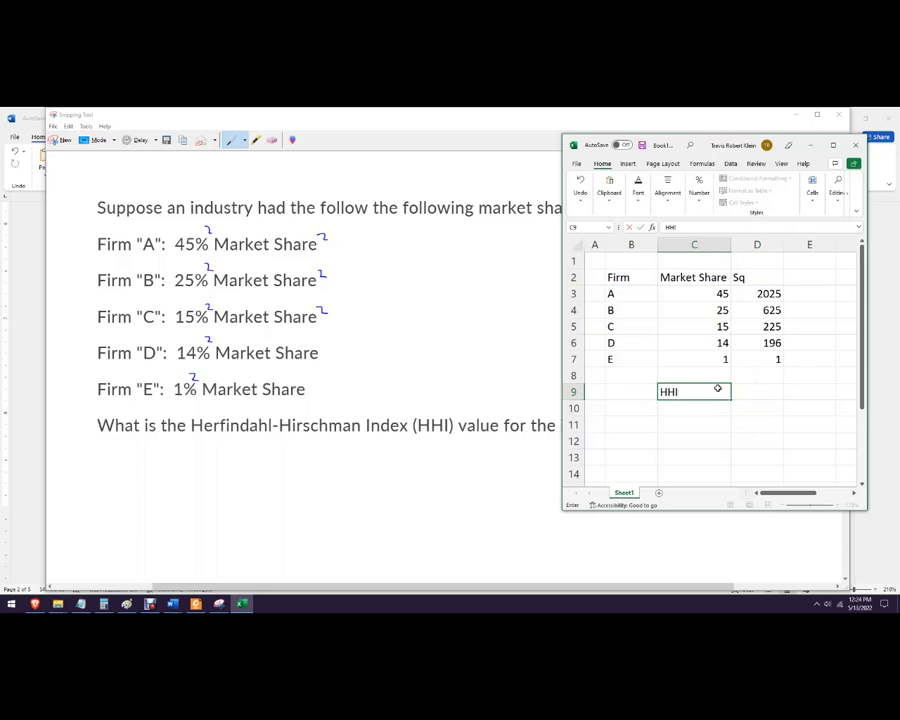
key("Tab")
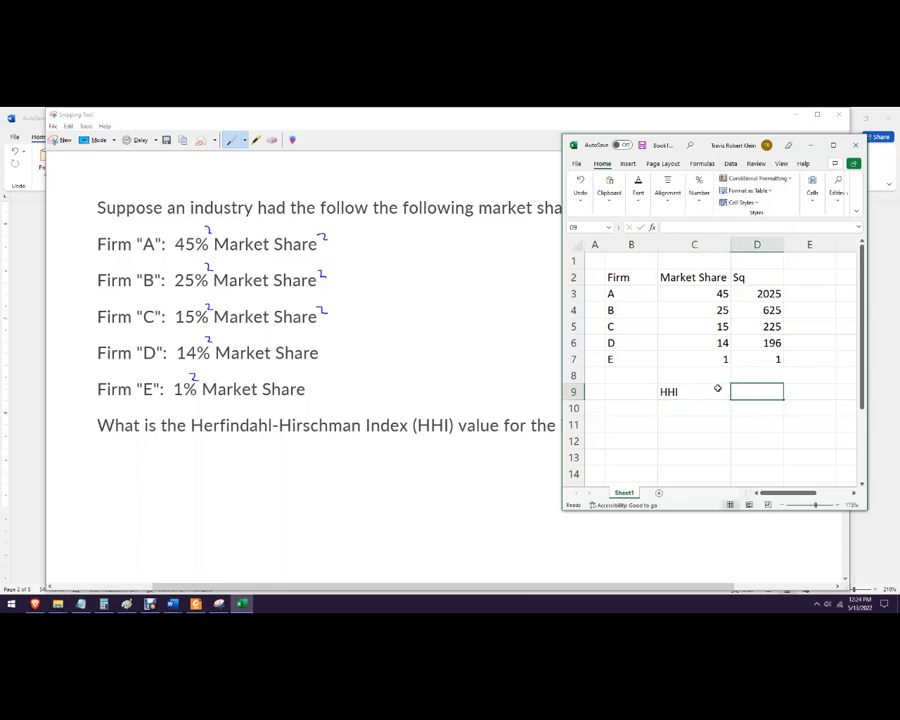
Enter =sum(D3:D7) in D9 to total the squared shares.
type("=")
left_click(772, 293)
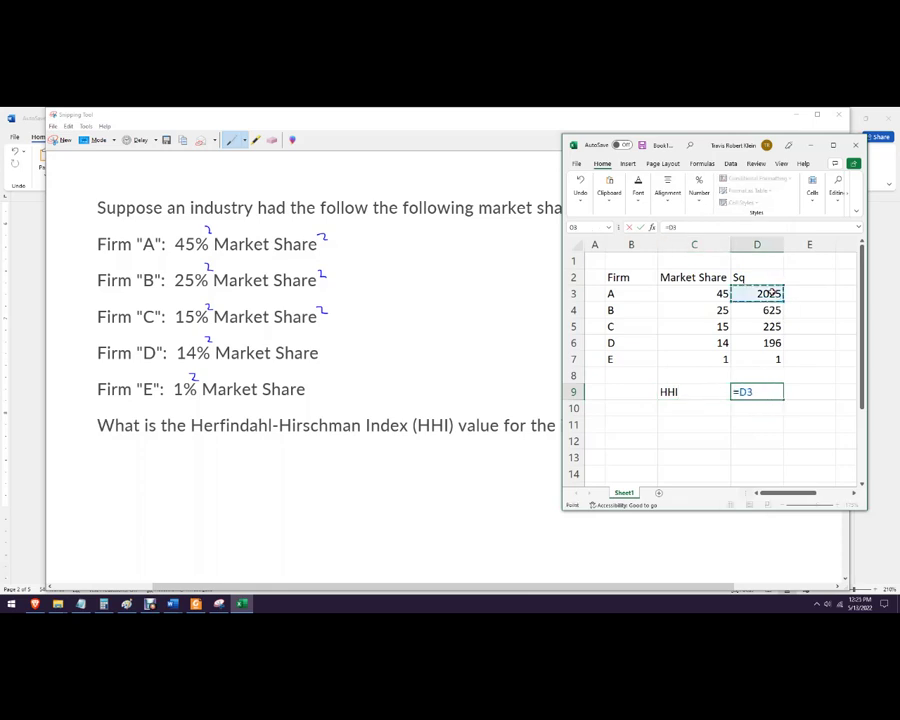
key("BackSpace")
key("BackSpace")
type("sum")
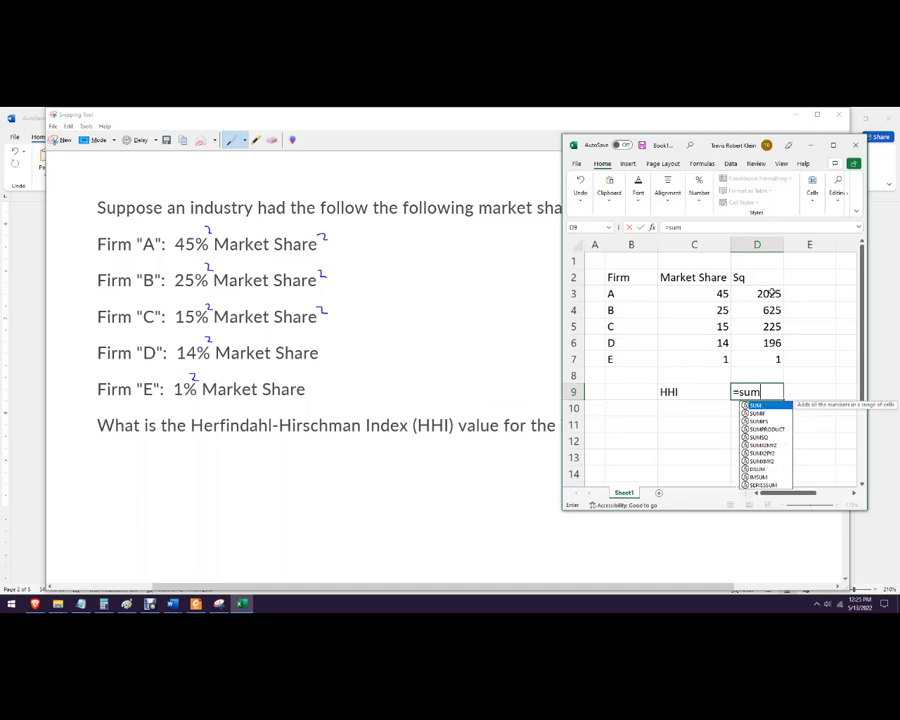
type("(")
left_click_drag(772, 293, 776, 360)
type(")")
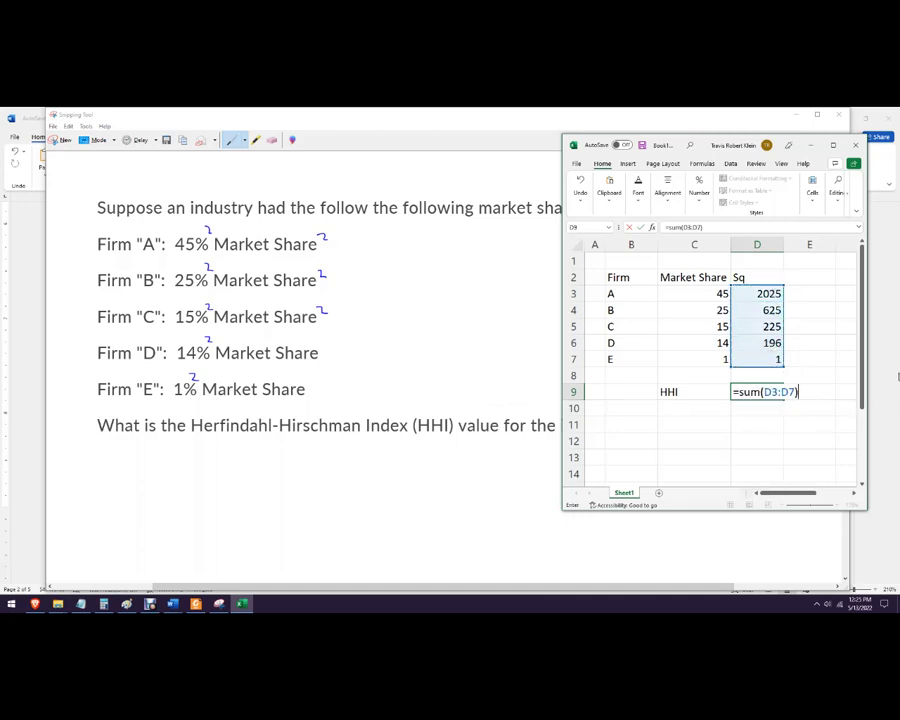
key("Return")
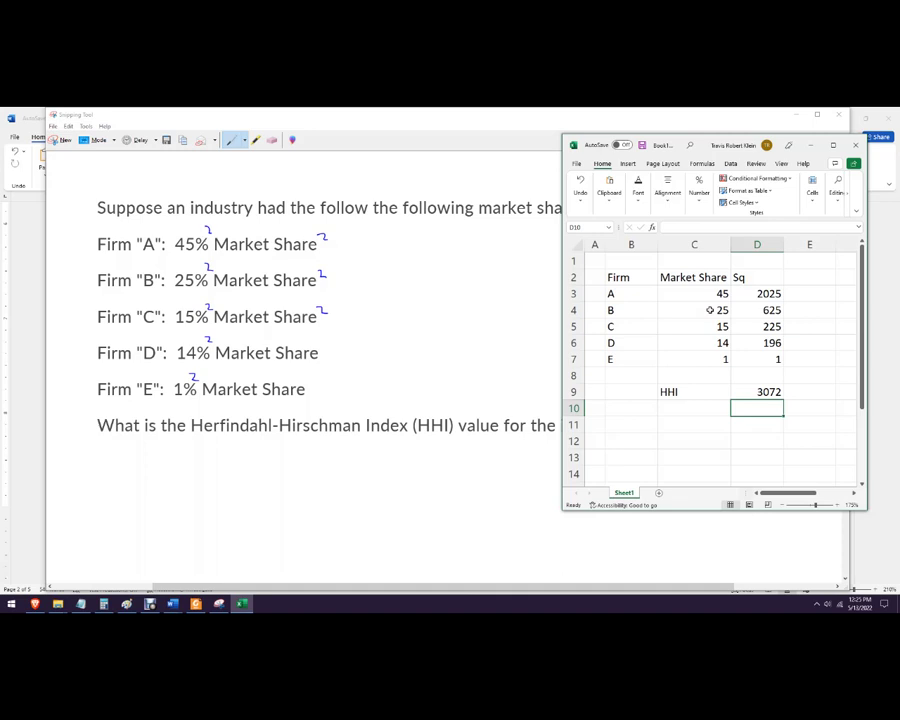
Clear firm B's 25 share and change firm A's share to 70, raising HHI to 5322.
left_click(712, 310)
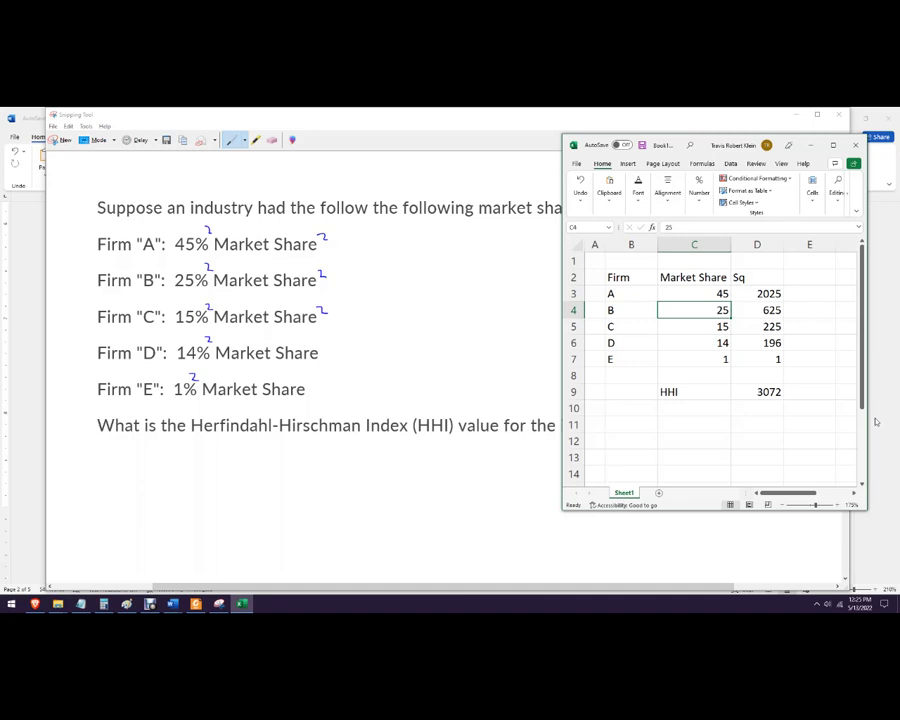
key("Delete")
key("Up")
type("8")
key("BackSpace")
type("70")
key("Return")
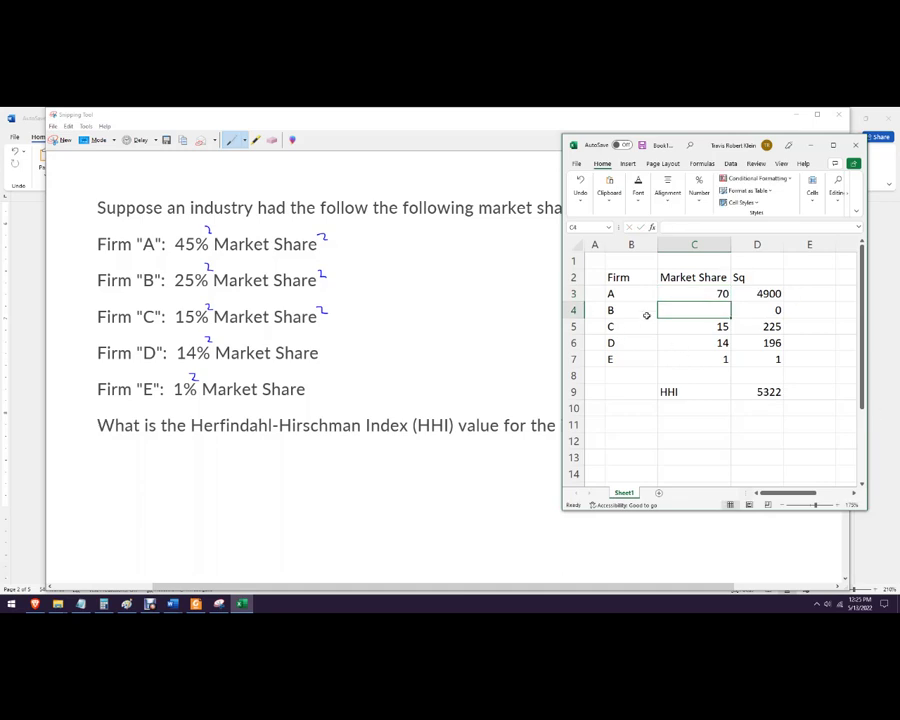
left_click(722, 296)
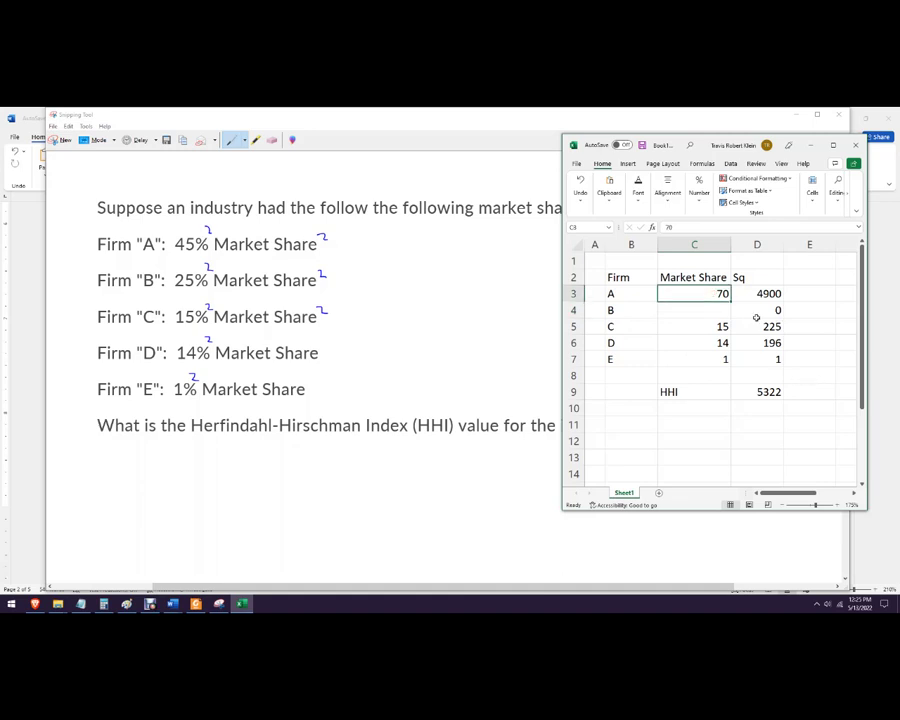